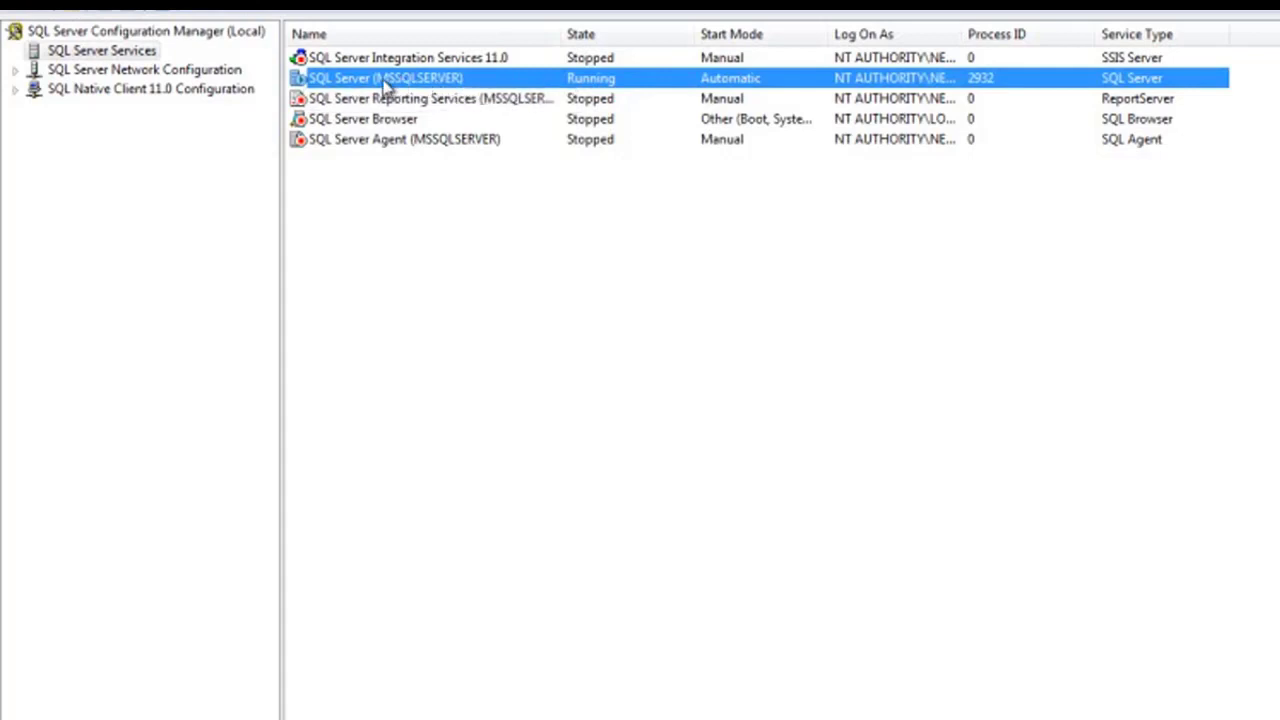
Stop the SQL Server (MSSQLSERVER) service
right_click(384, 83)
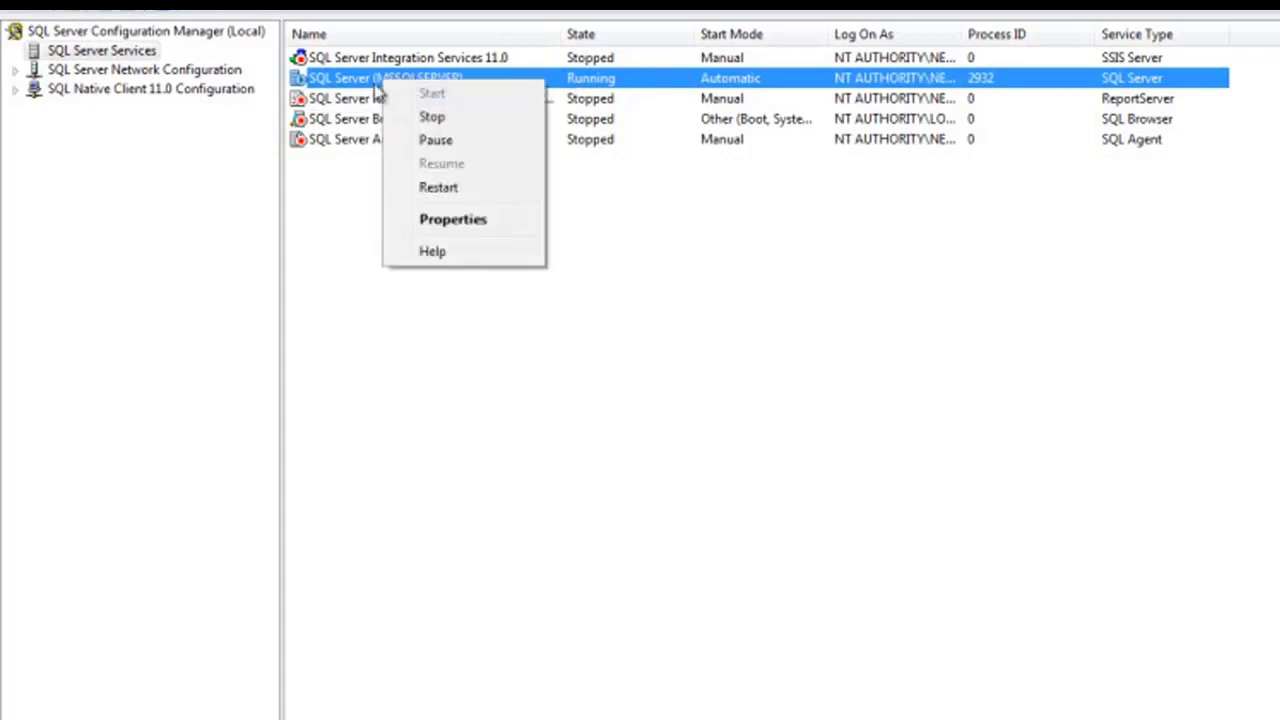
right_click(353, 83)
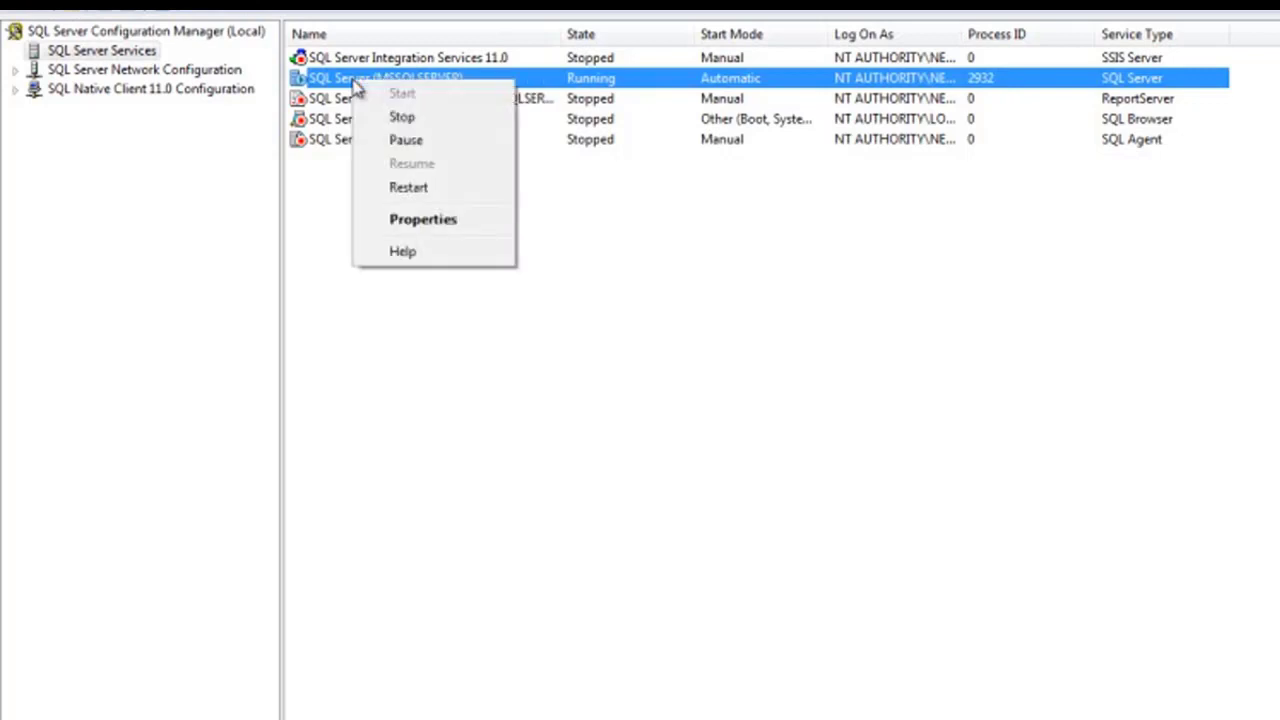
left_click(400, 118)
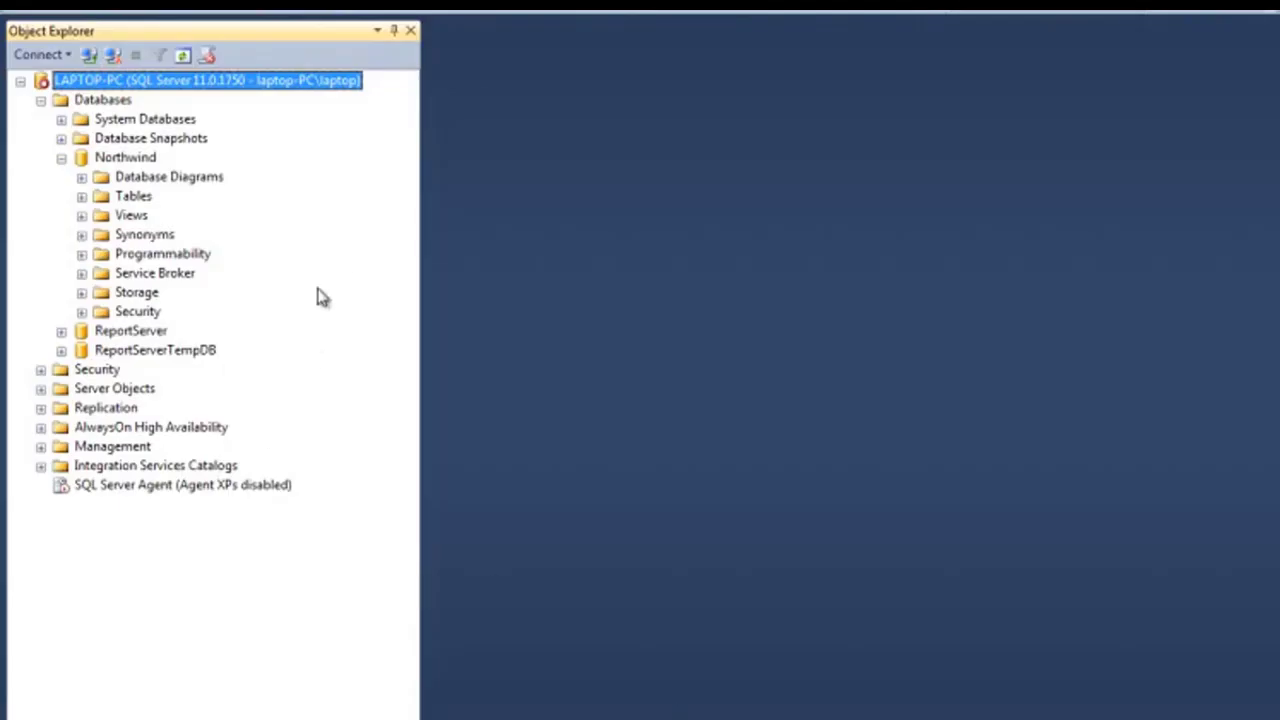
Try to access the Northwind database in Management Studio, then dismiss the message dialog
left_click(120, 164)
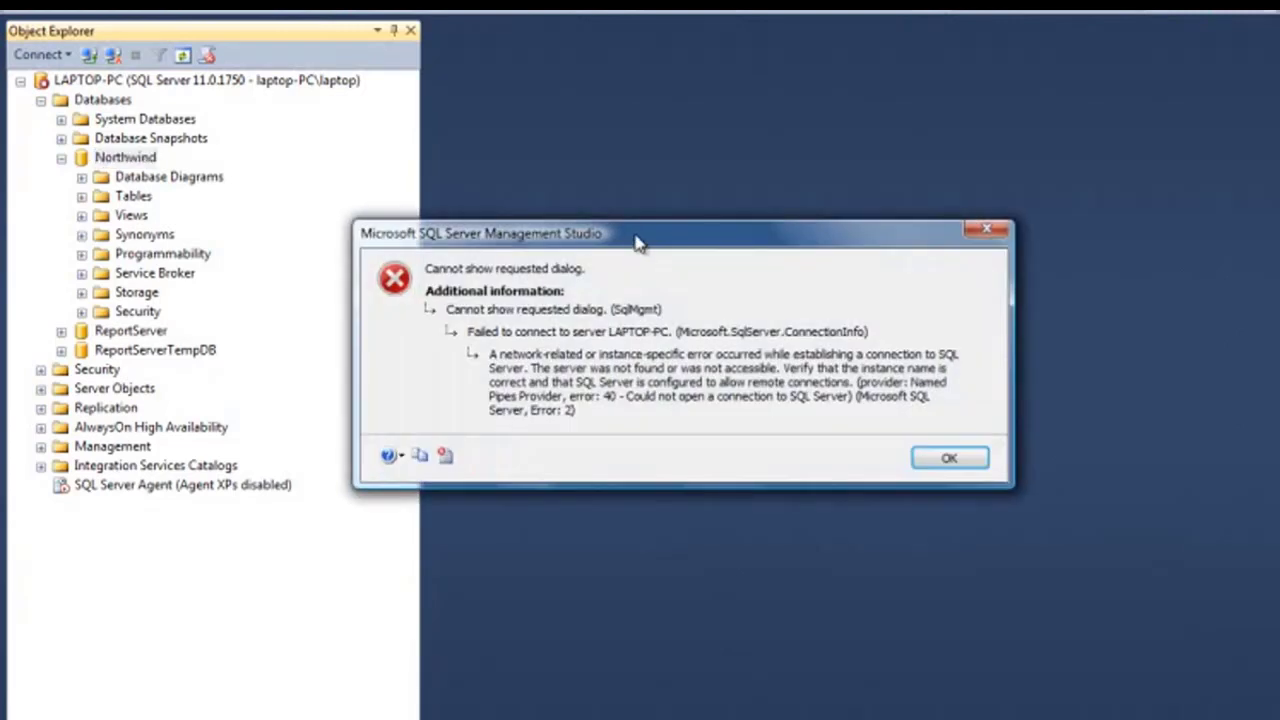
left_click_drag(640, 239, 603, 192)
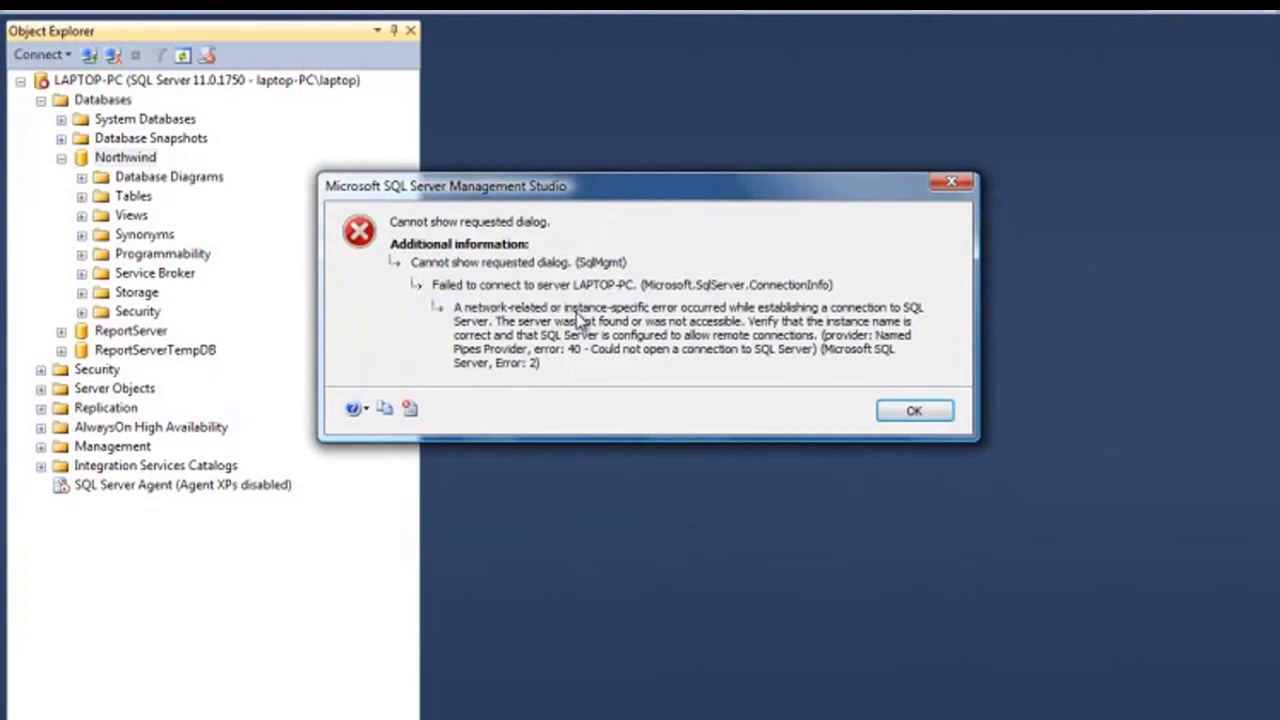
left_click(903, 415)
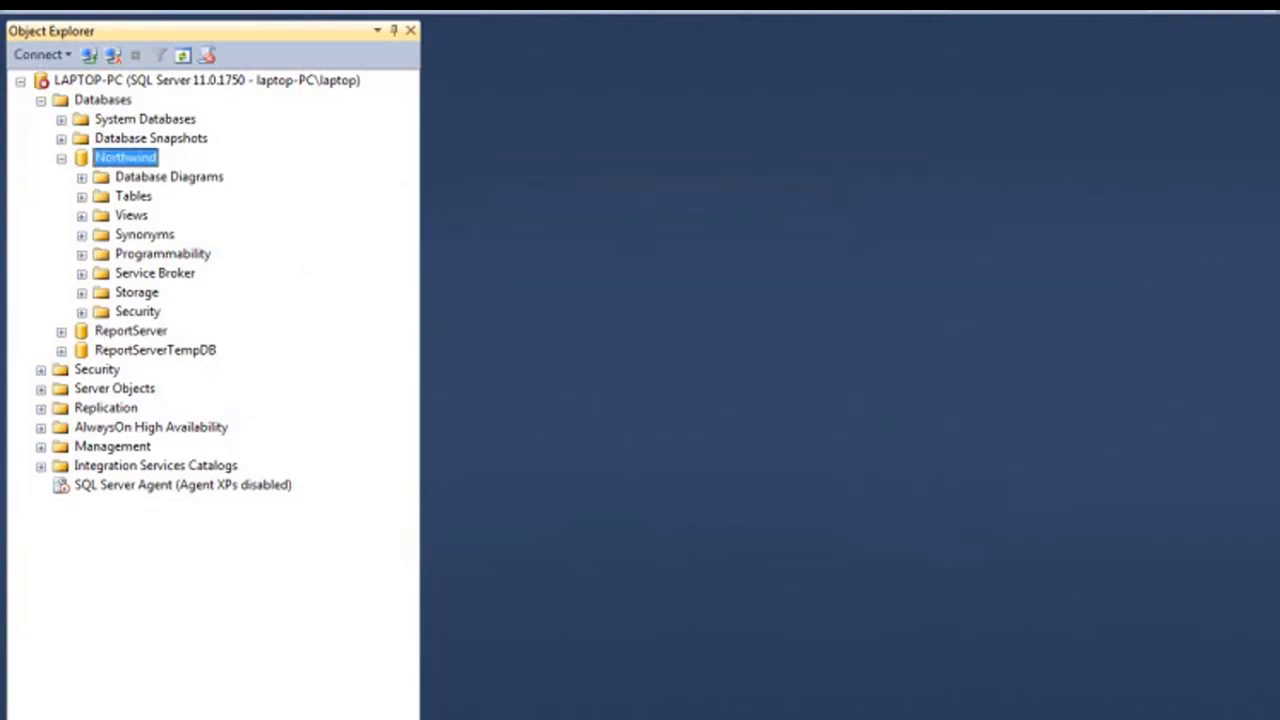
Switch back to Configuration Manager and start the SQL Server (MSSQLSERVER) service again
left_click(983, 717)
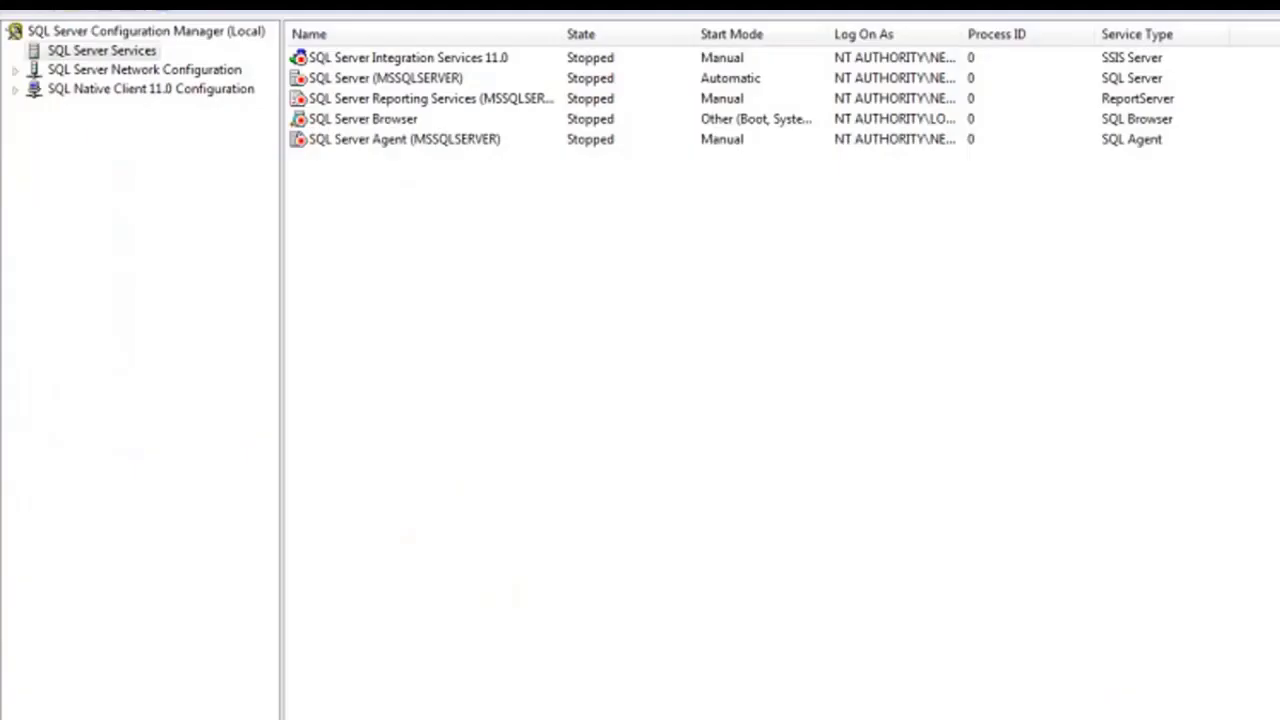
left_click(369, 82)
right_click(370, 84)
left_click(437, 100)
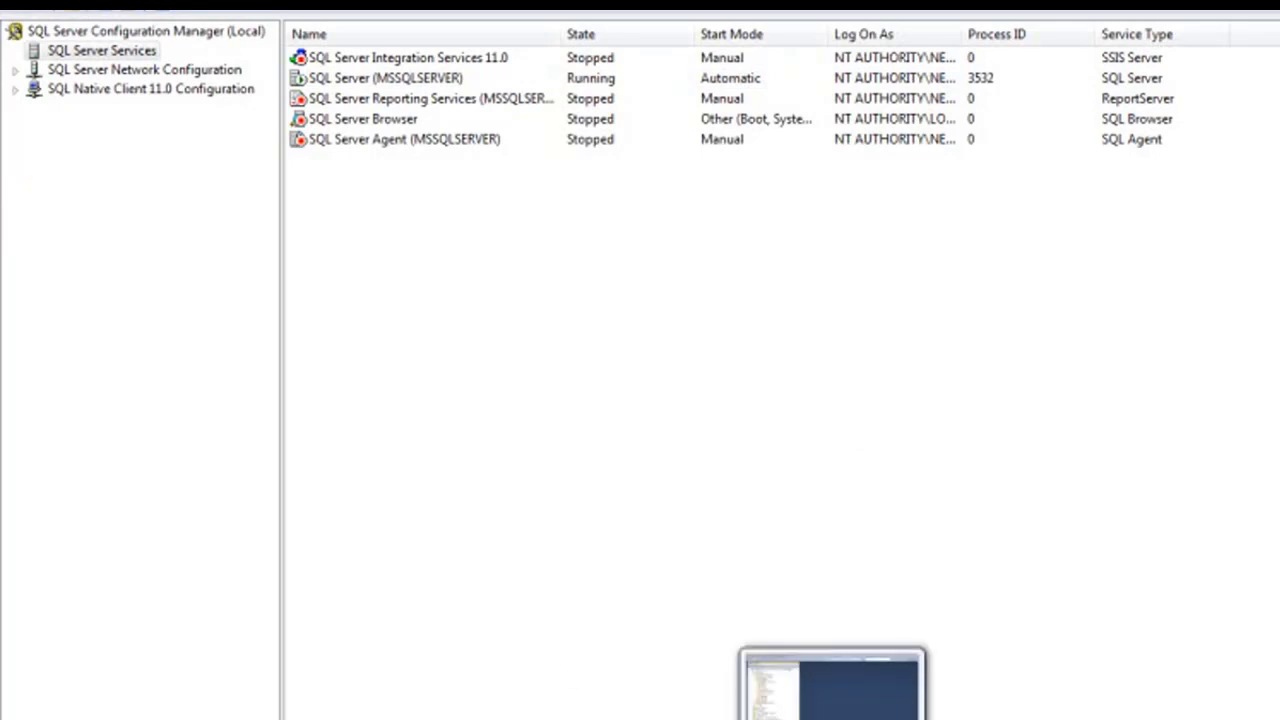
Launch SQL Server Management Studio from the Microsoft SQL Server 2012 RC0 folder and open a new query on Northwind
left_click(832, 712)
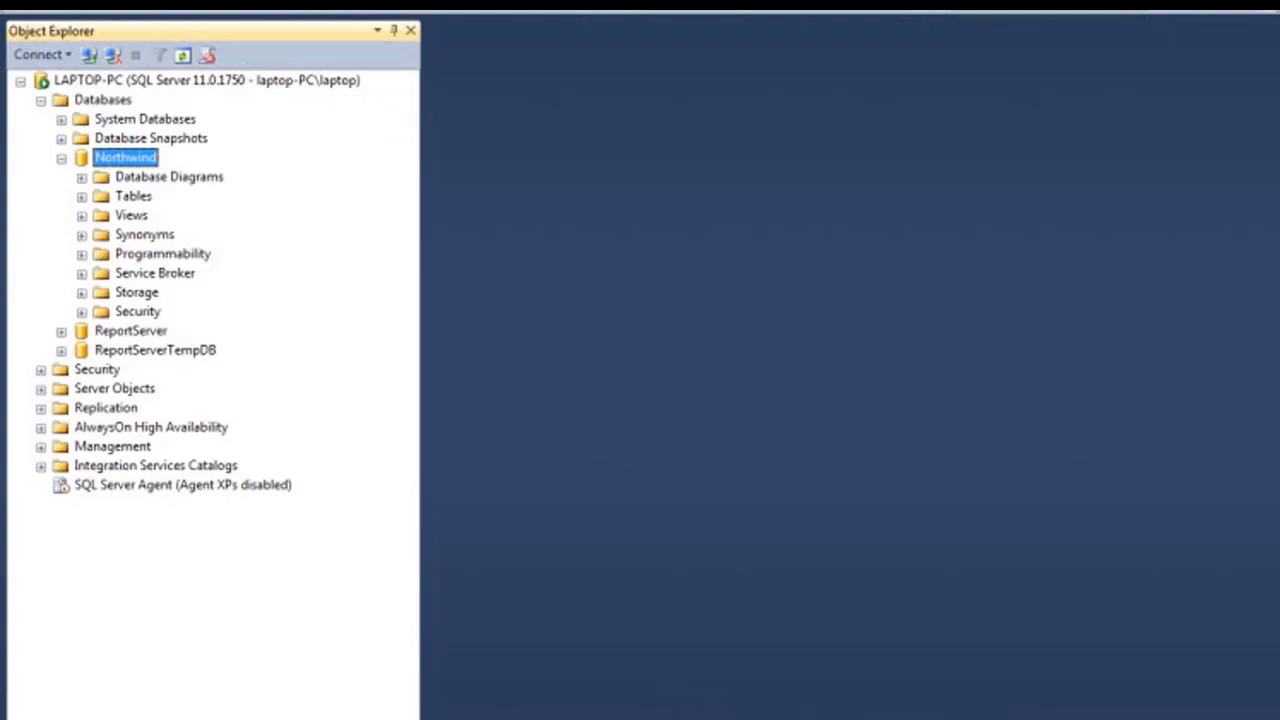
left_click(20, 719)
left_click(90, 710)
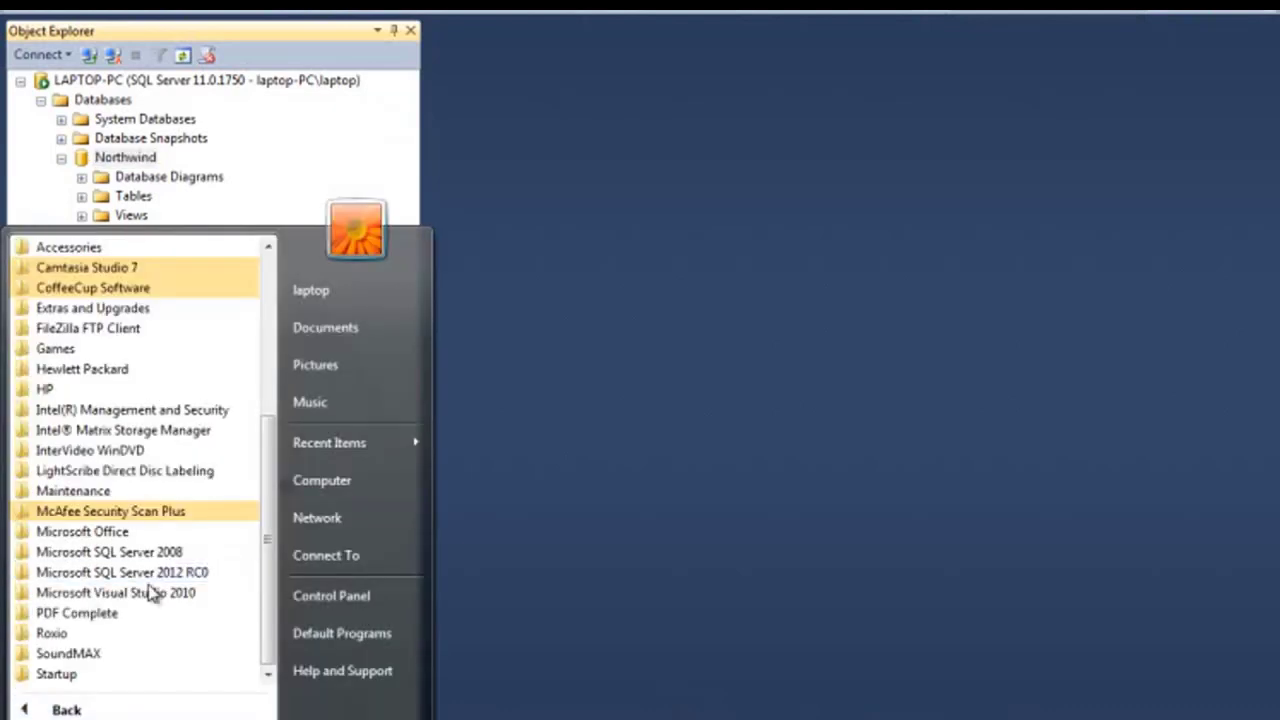
left_click(155, 574)
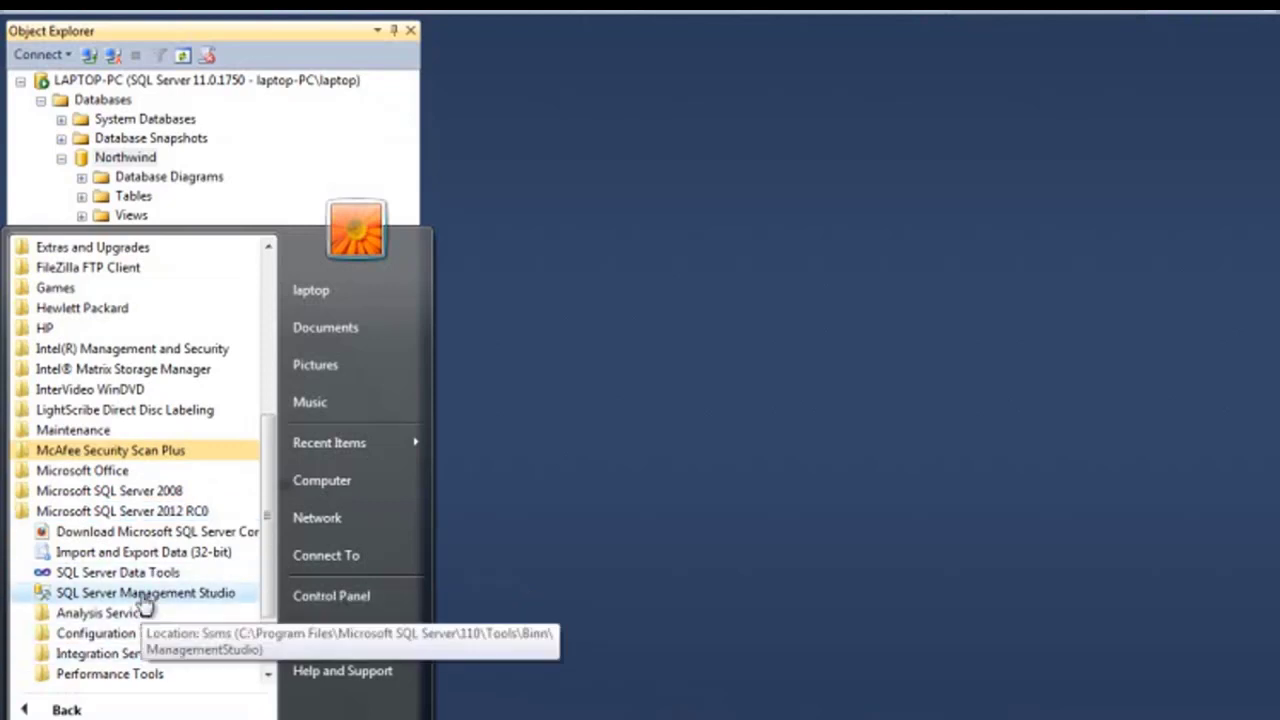
left_click(145, 594)
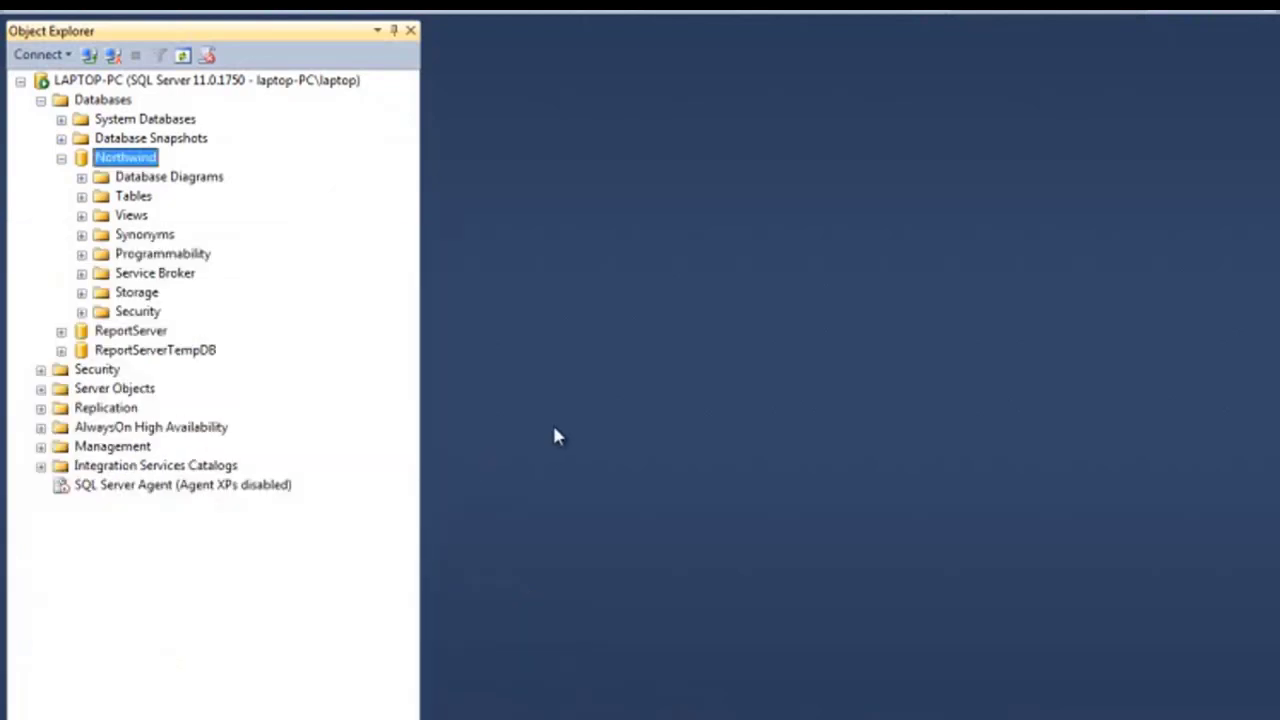
right_click(124, 170)
left_click(244, 202)
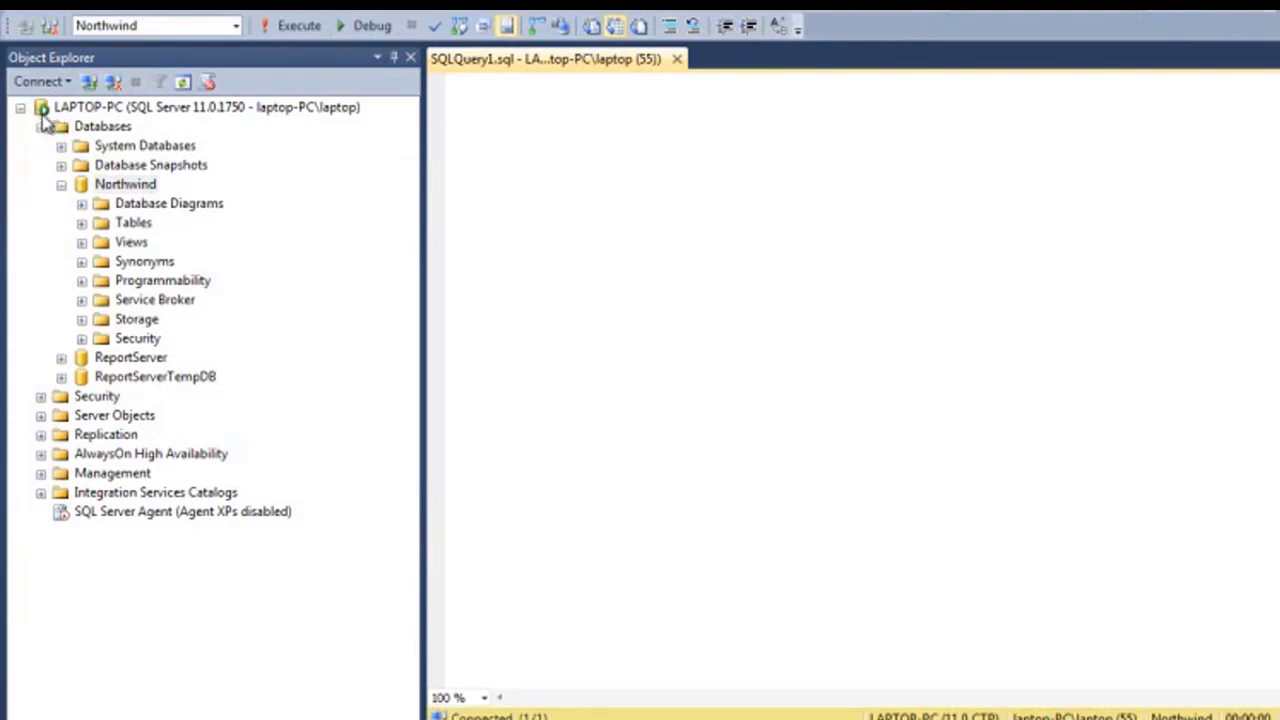
Switch to Configuration Manager and open the properties of the SQL Server (MSSQLSERVER) service
mouse_move(980, 718)
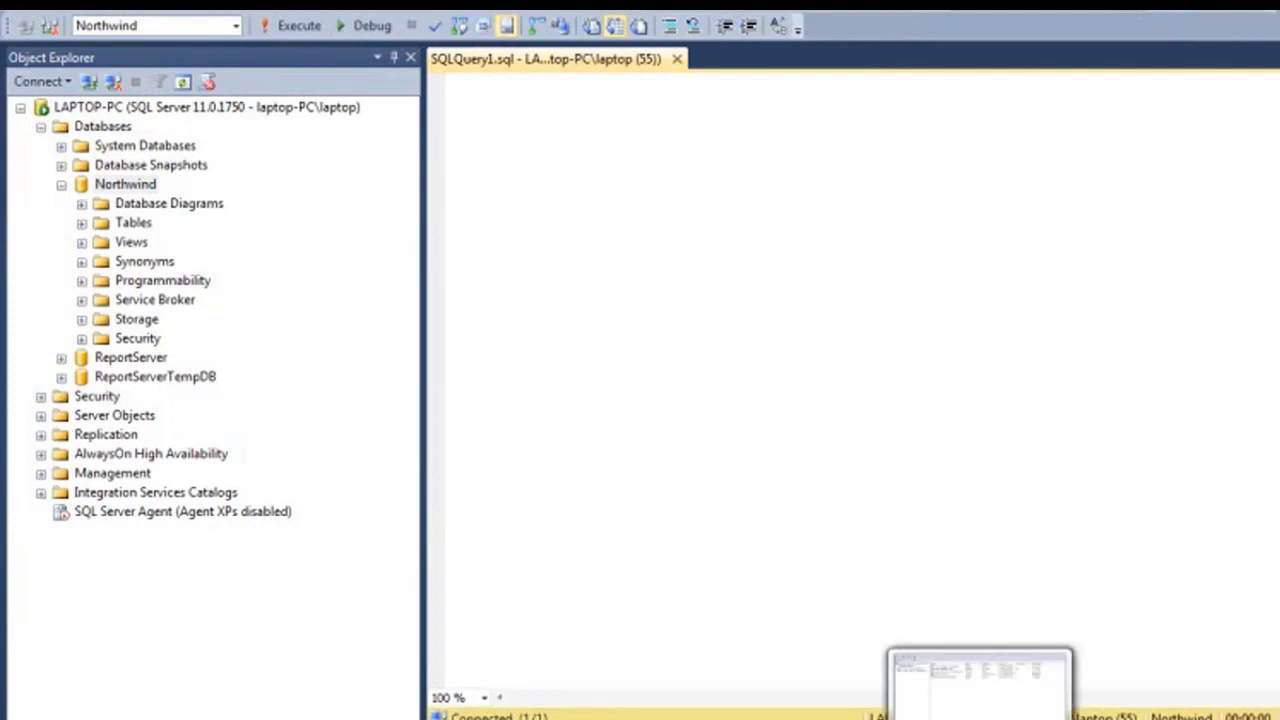
left_click(980, 685)
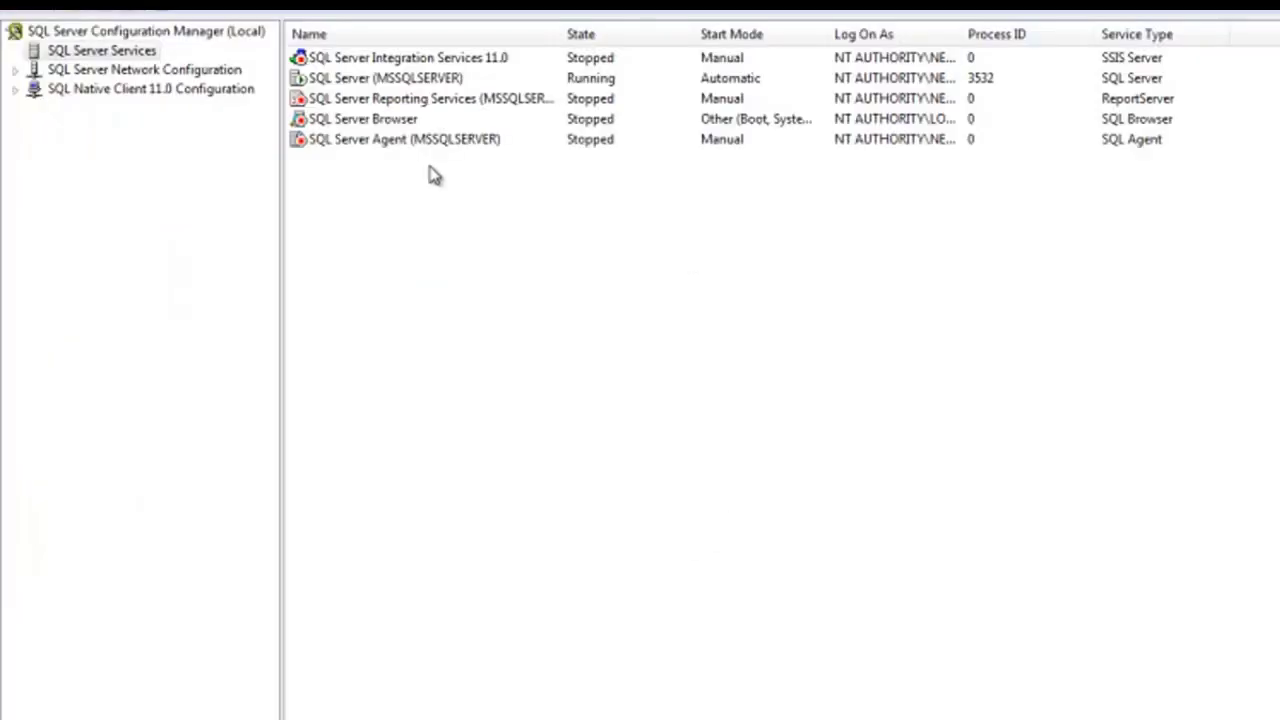
left_click(336, 80)
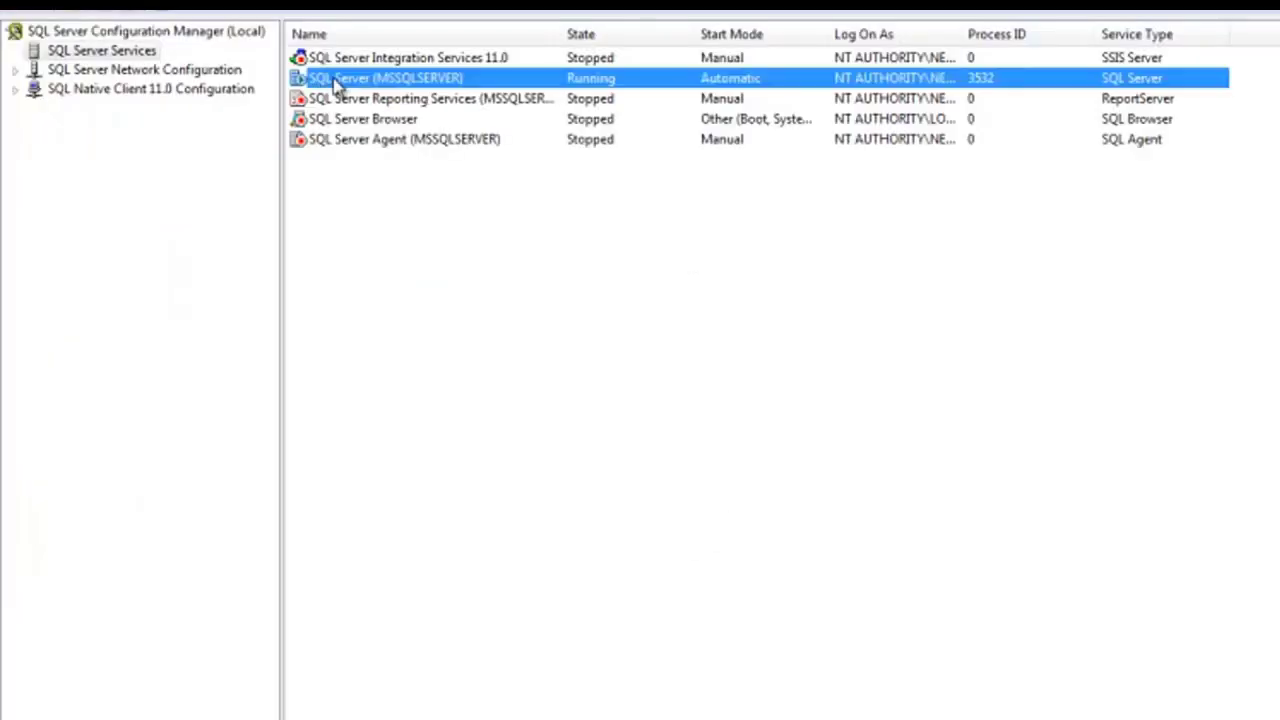
right_click(336, 80)
left_click(391, 222)
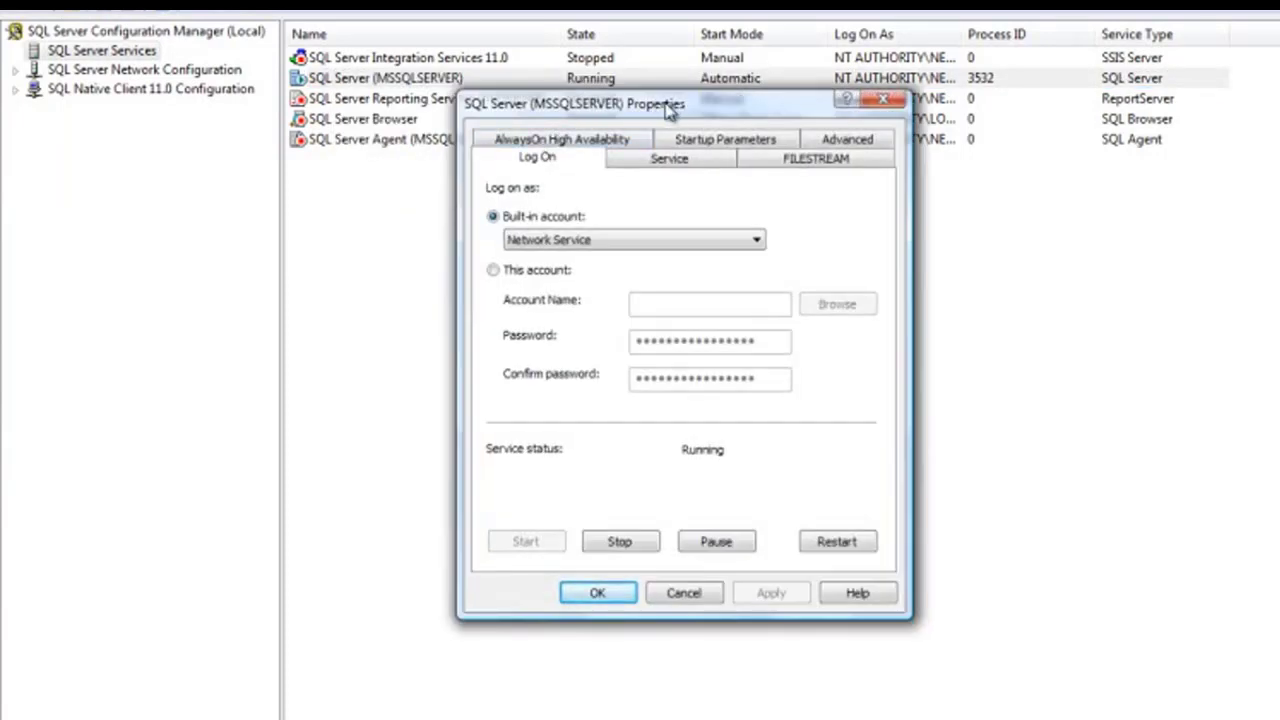
left_click_drag(667, 108, 636, 110)
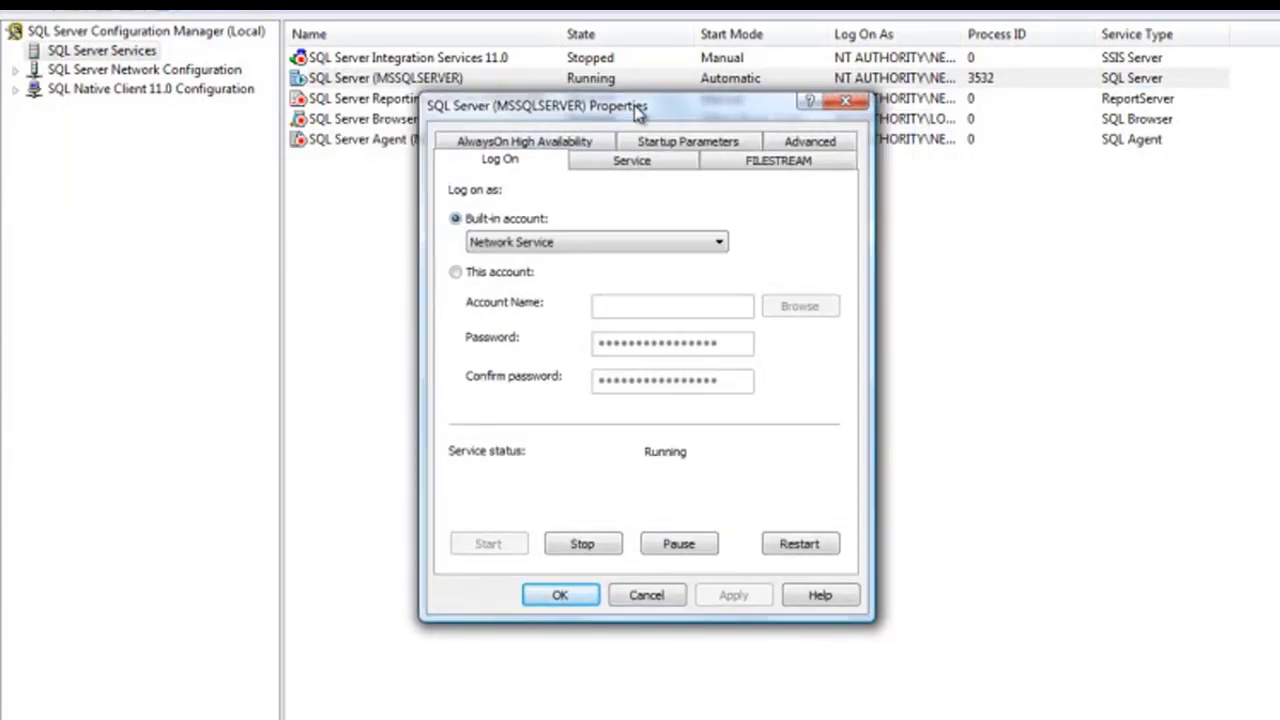
Review the service's Log On, Service and Startup Parameters pages, then cancel the dialog without changes
left_click(455, 276)
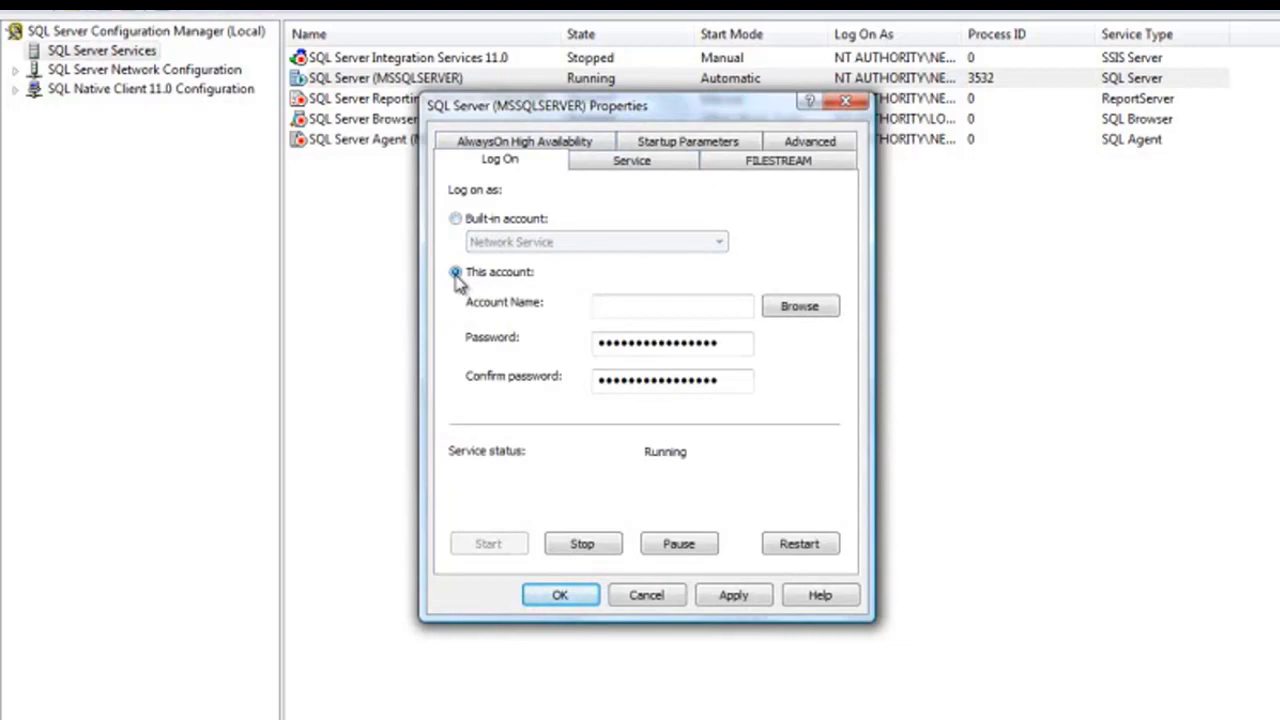
left_click(456, 218)
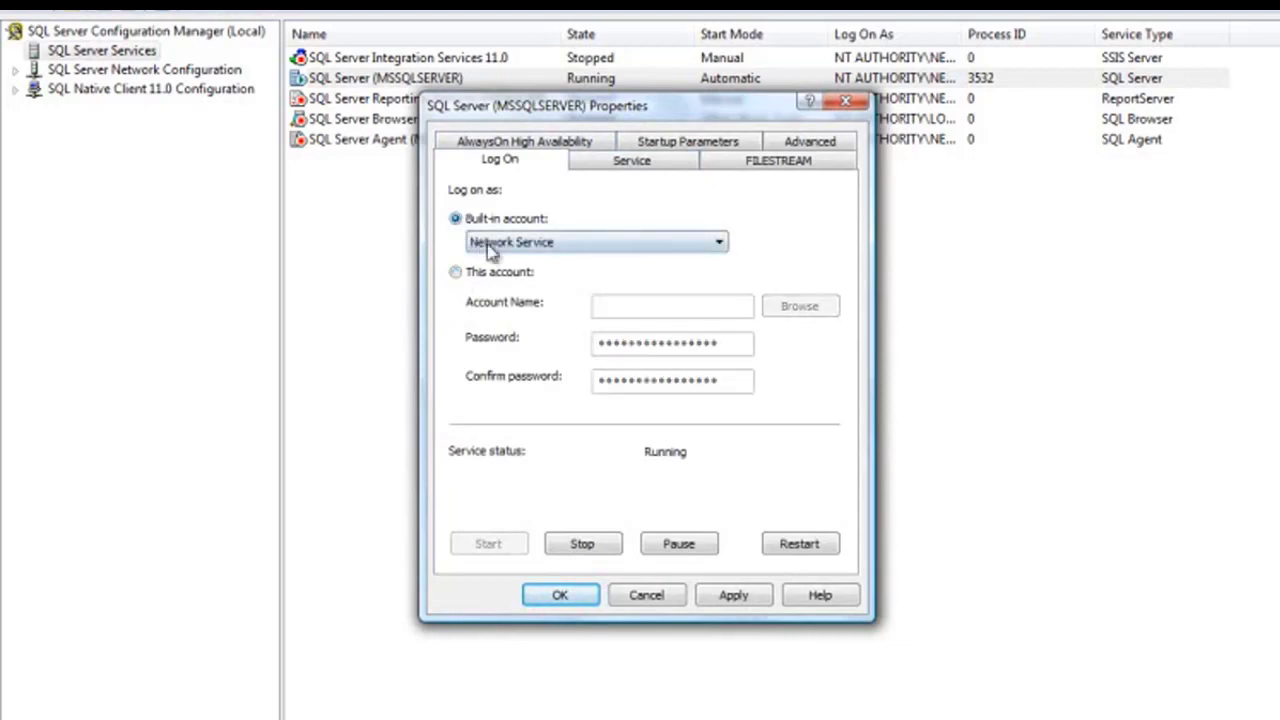
left_click(667, 172)
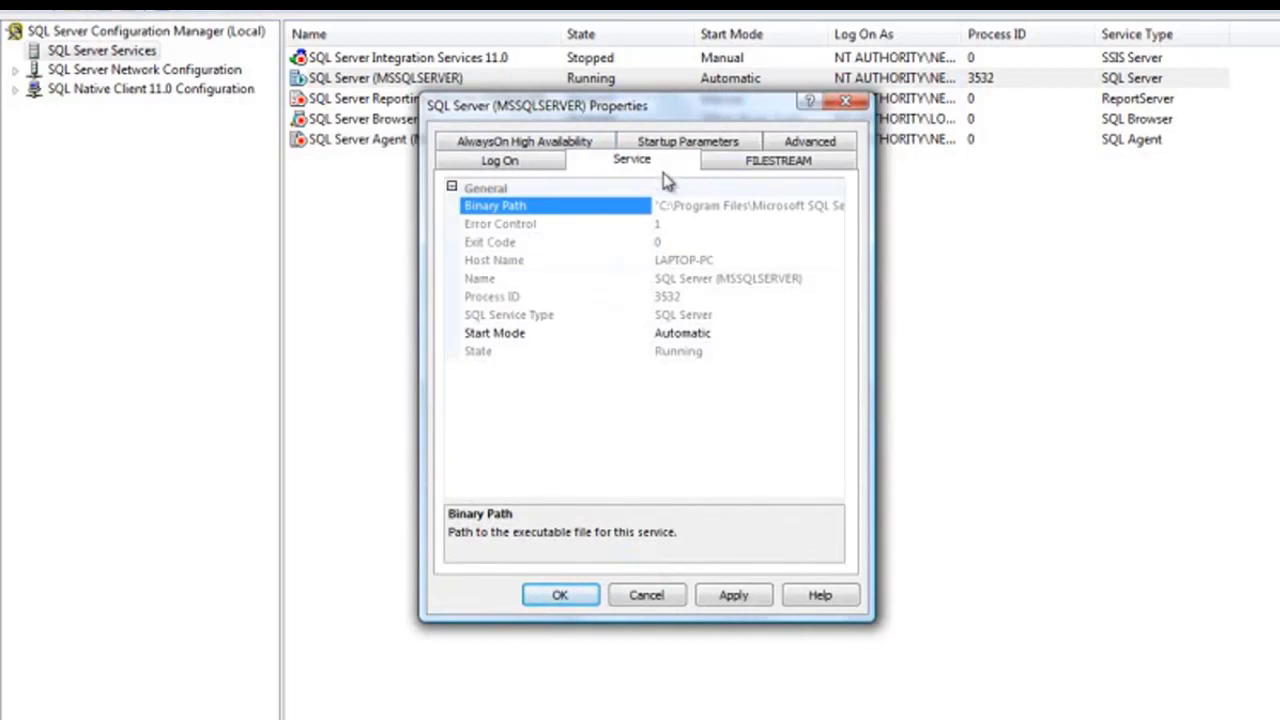
left_click(773, 339)
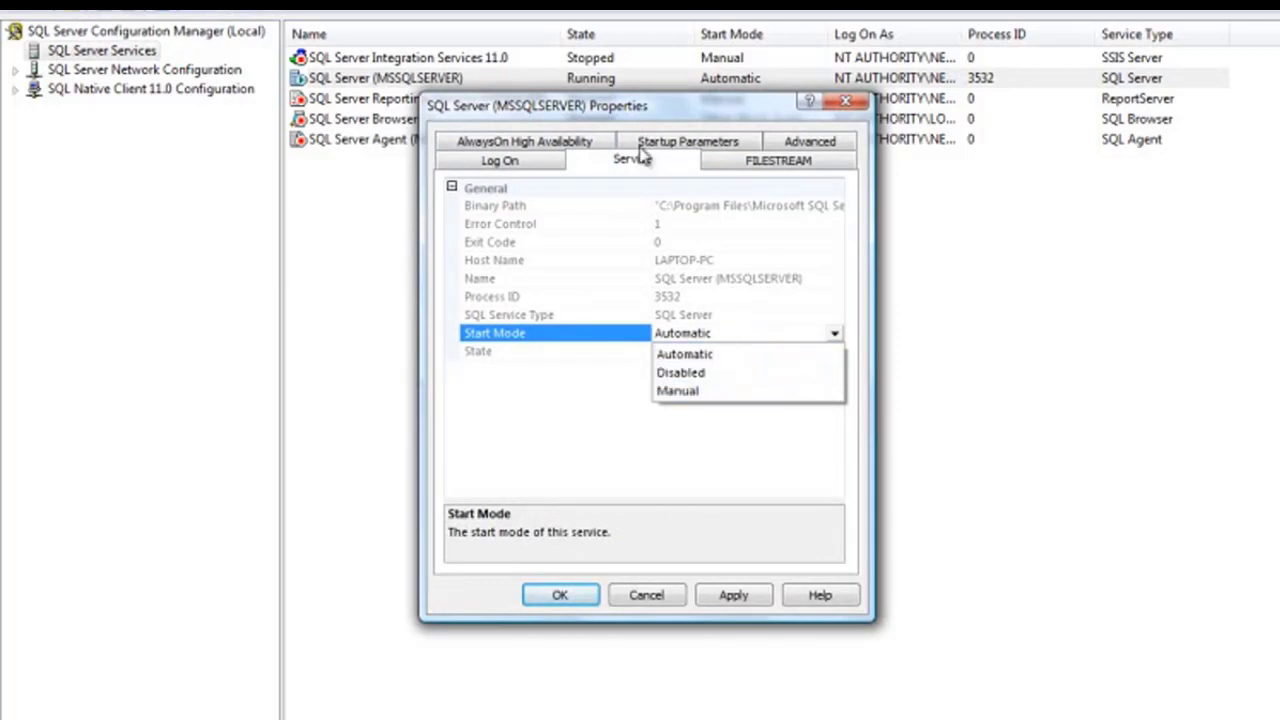
left_click(748, 140)
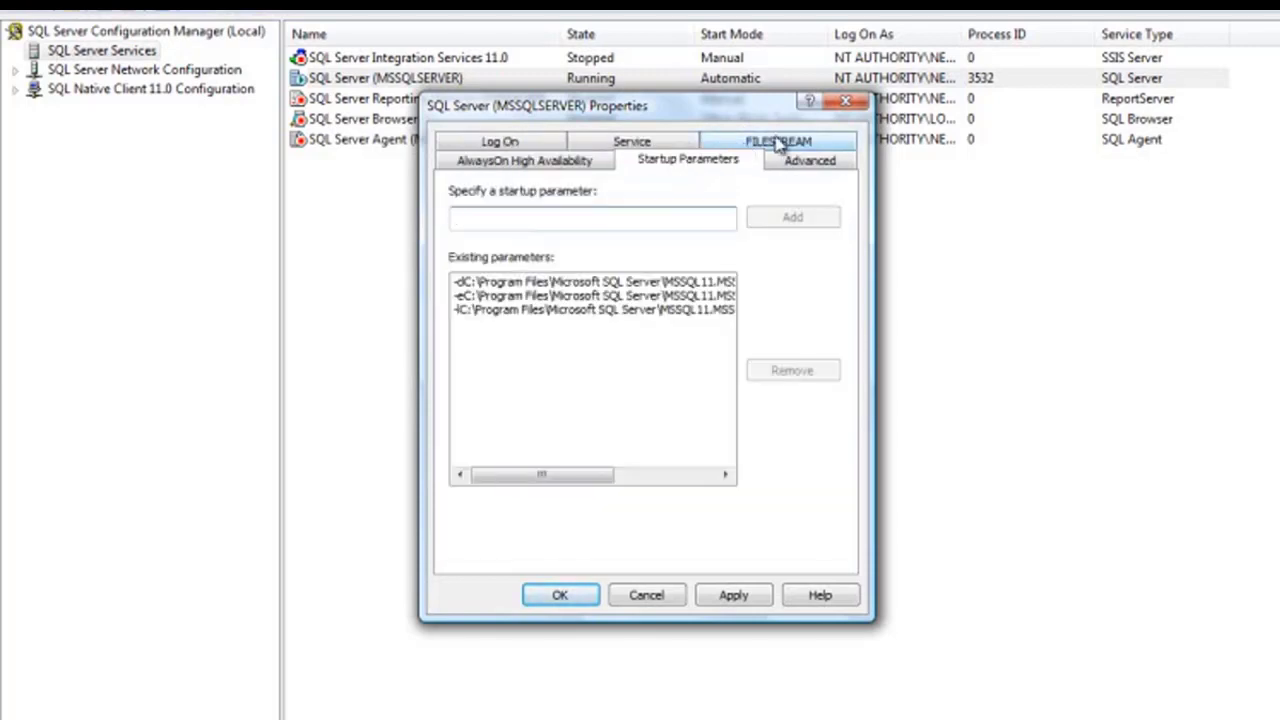
left_click(646, 596)
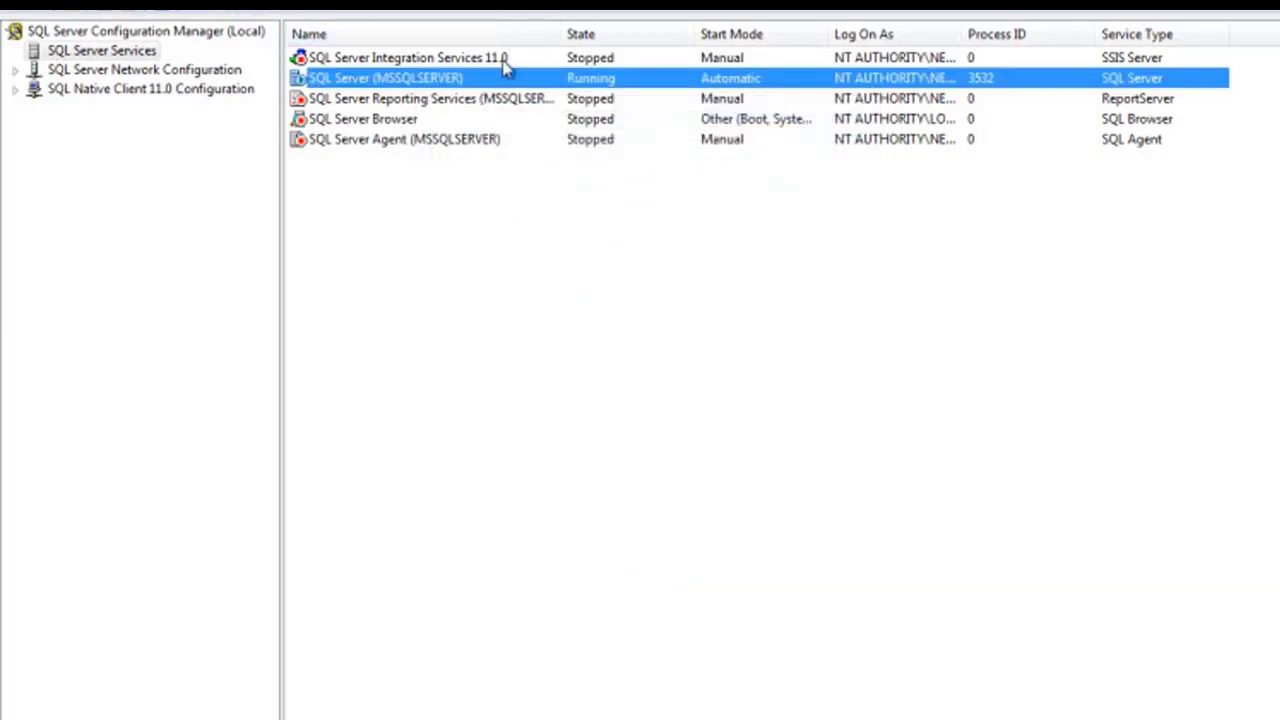
Set the SQL Server Agent (MSSQLSERVER) service's start mode to Automatic and apply it
left_click(414, 60)
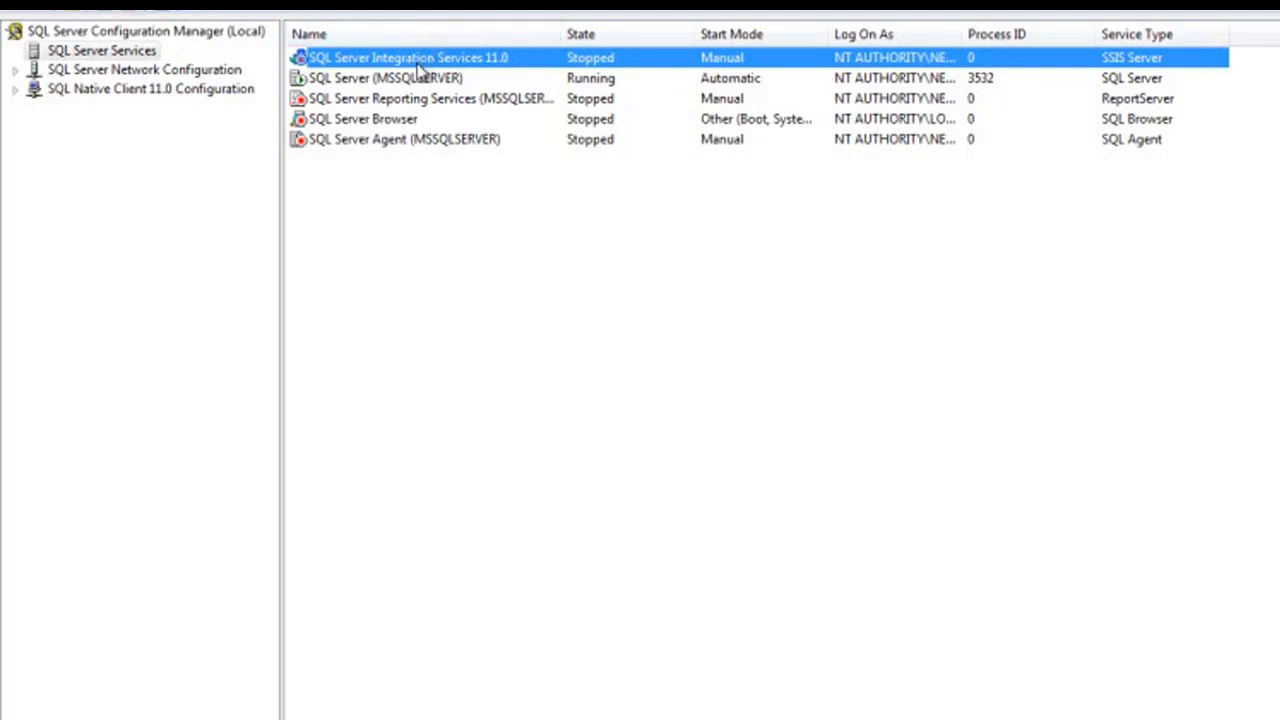
left_click(381, 108)
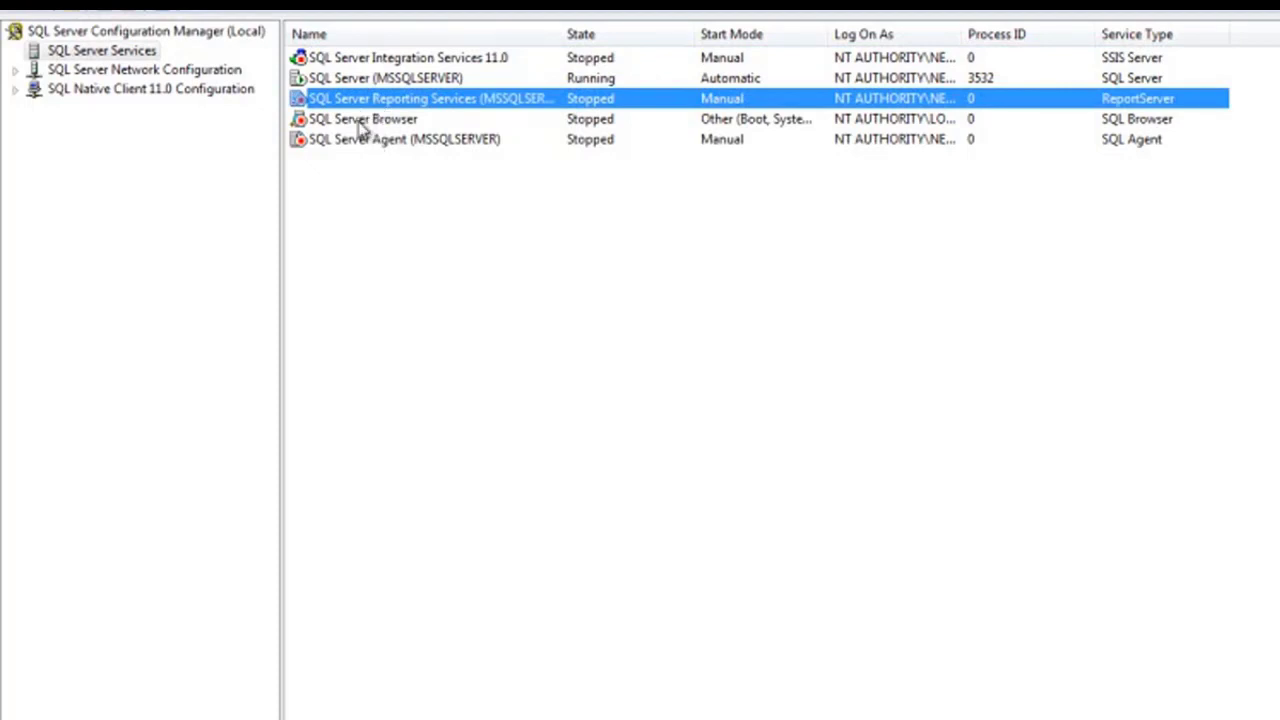
left_click(359, 121)
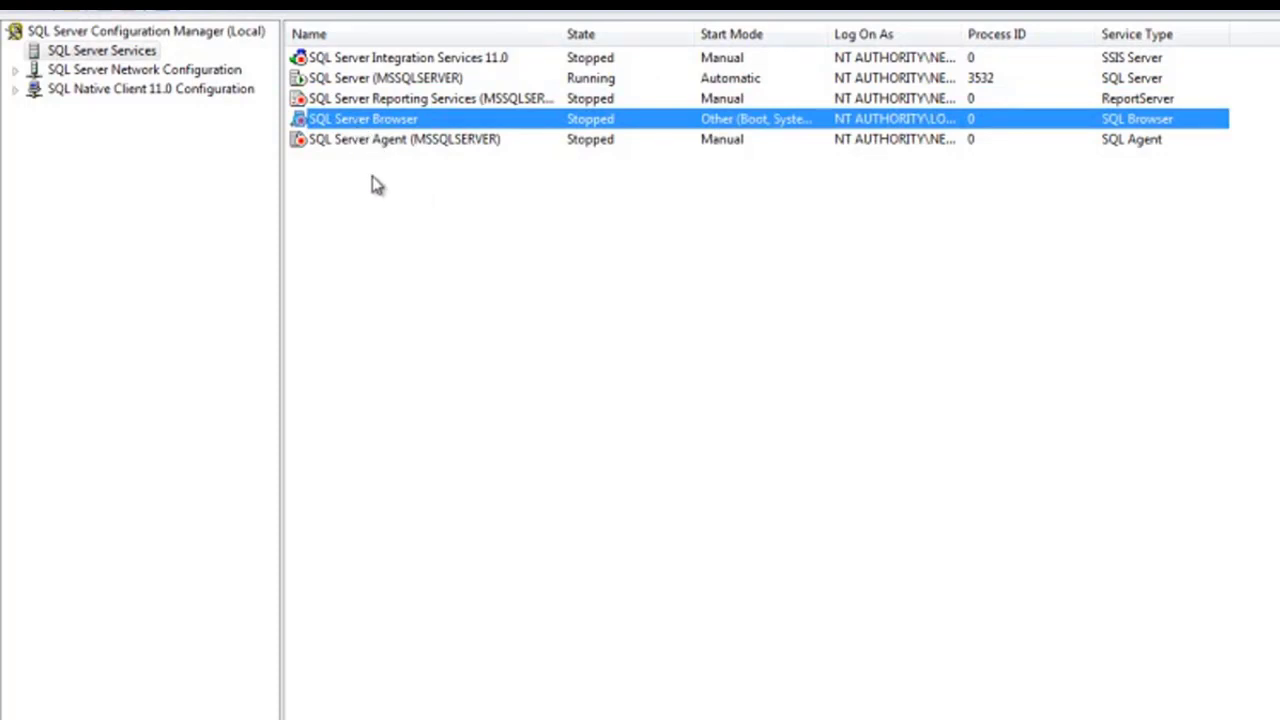
left_click(375, 145)
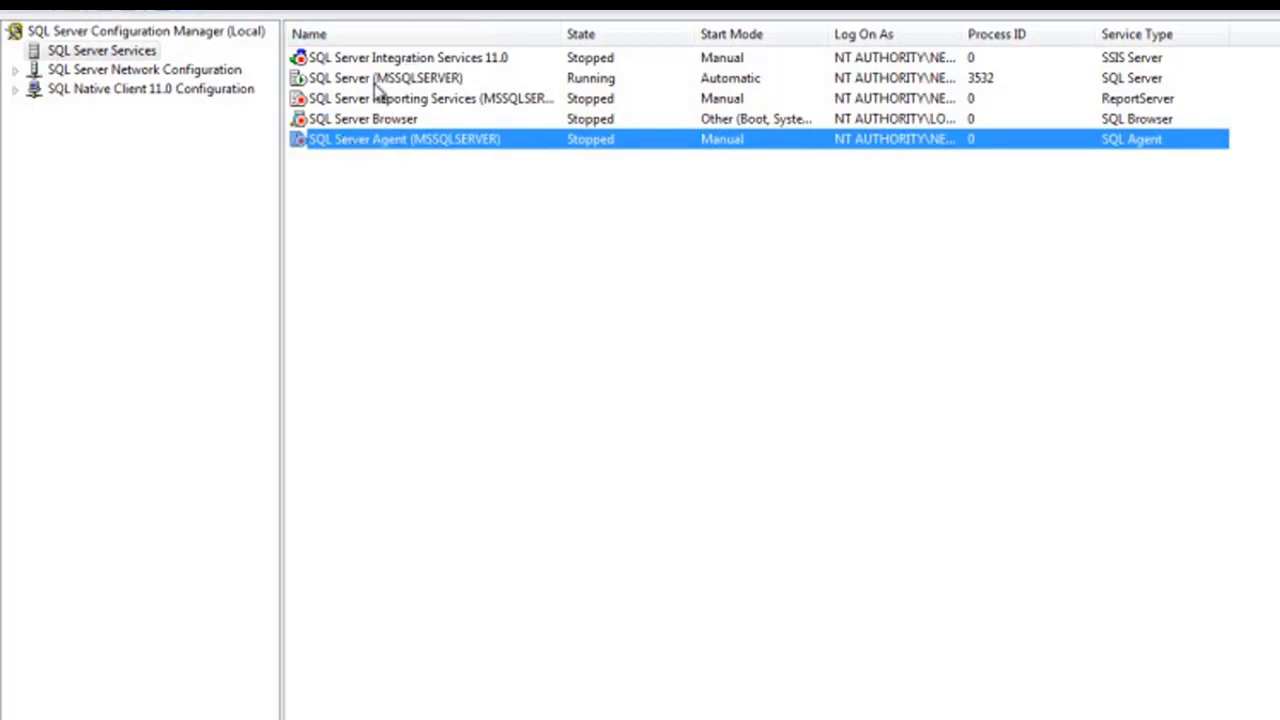
right_click(363, 145)
left_click(446, 280)
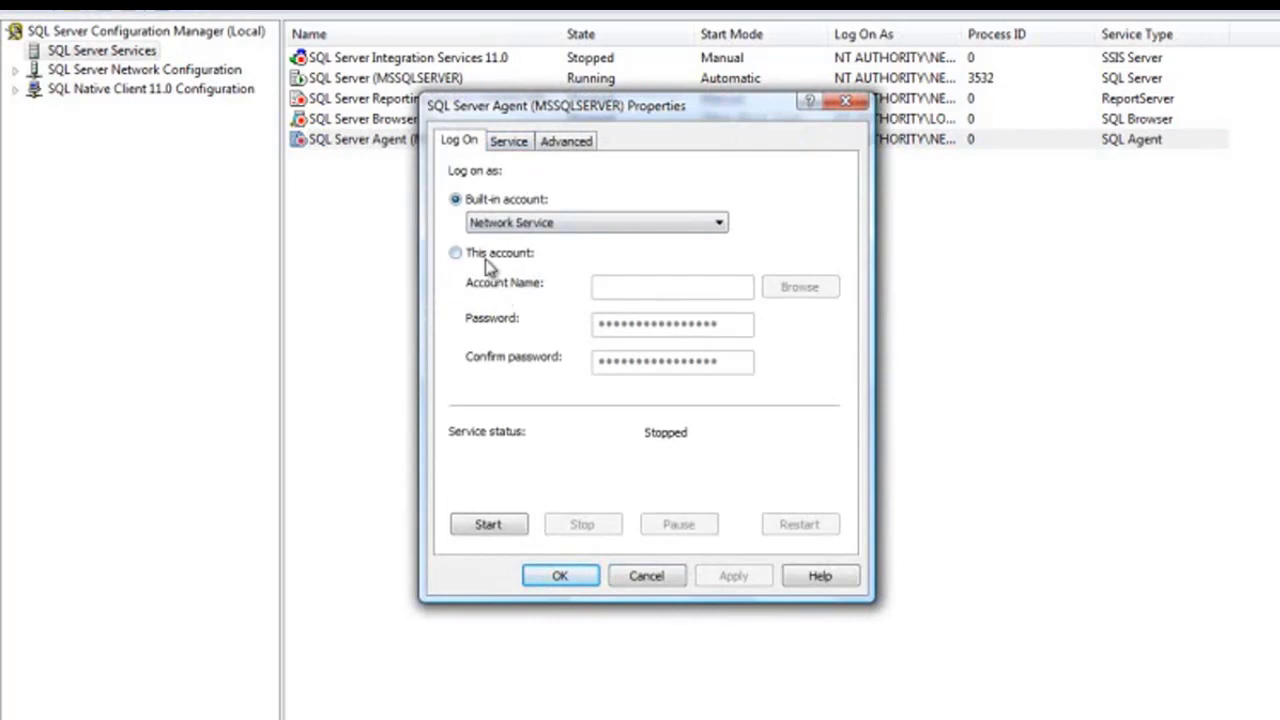
left_click(512, 142)
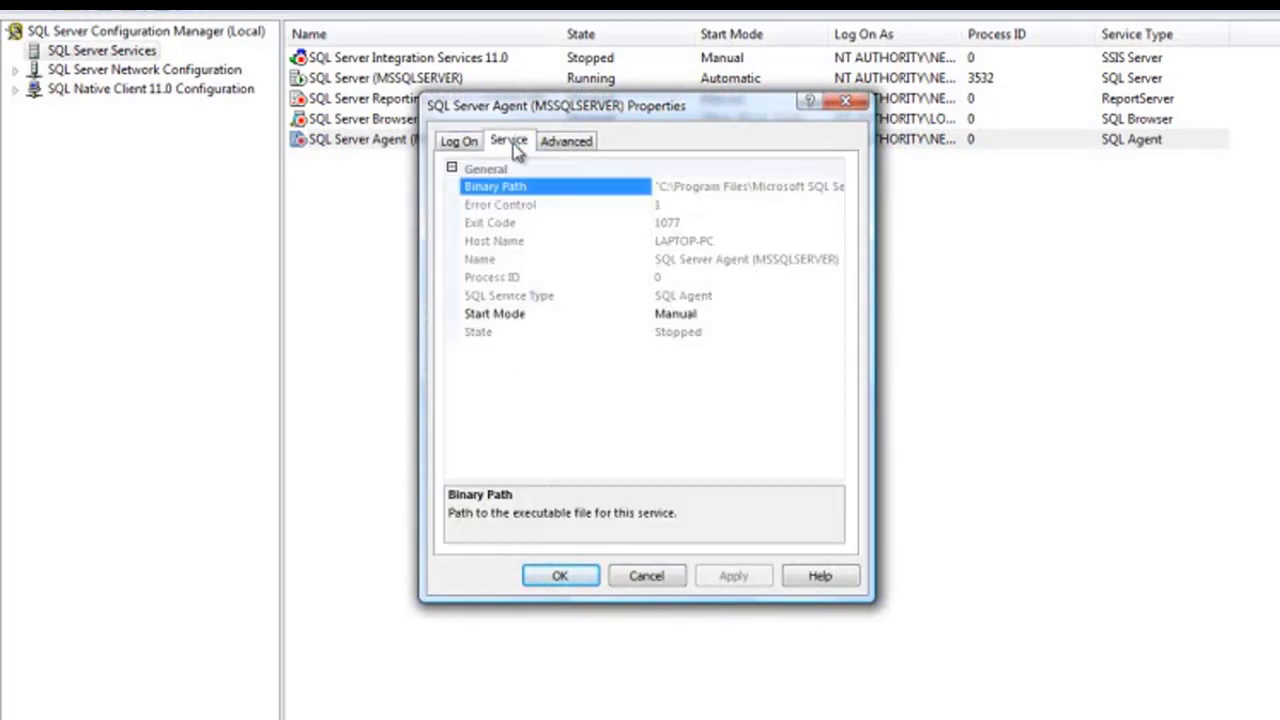
left_click(771, 318)
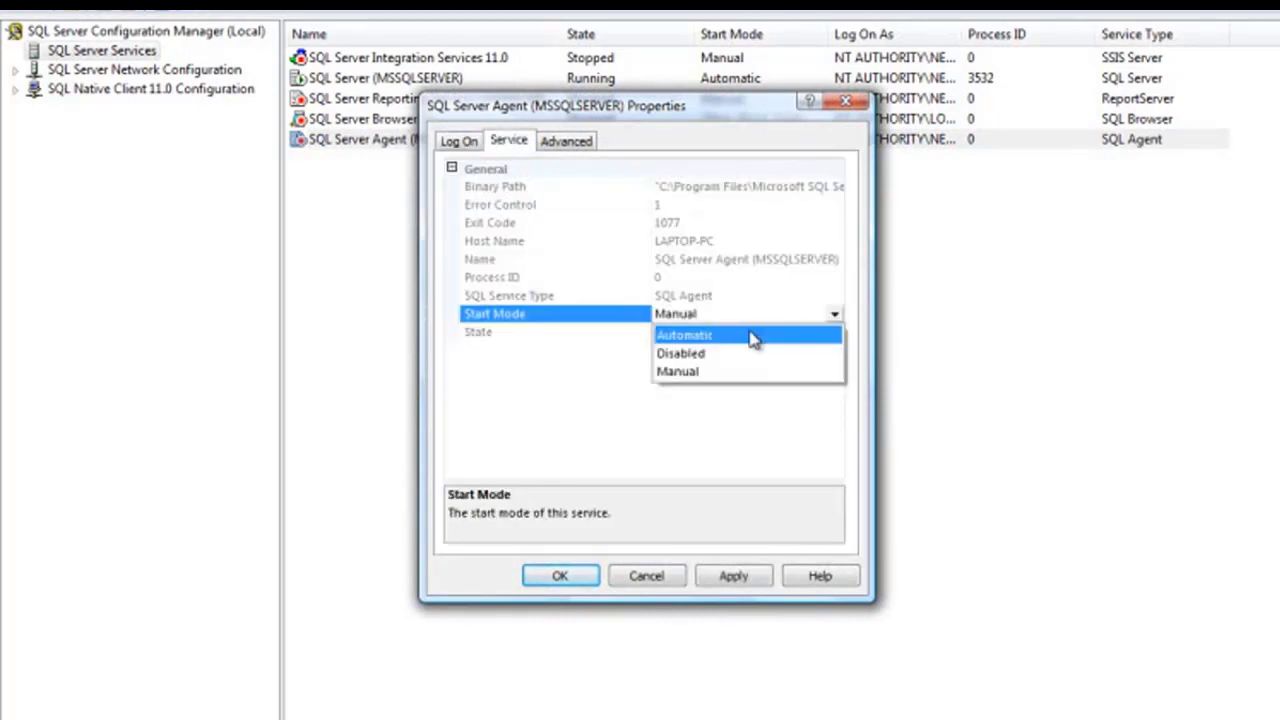
left_click(751, 338)
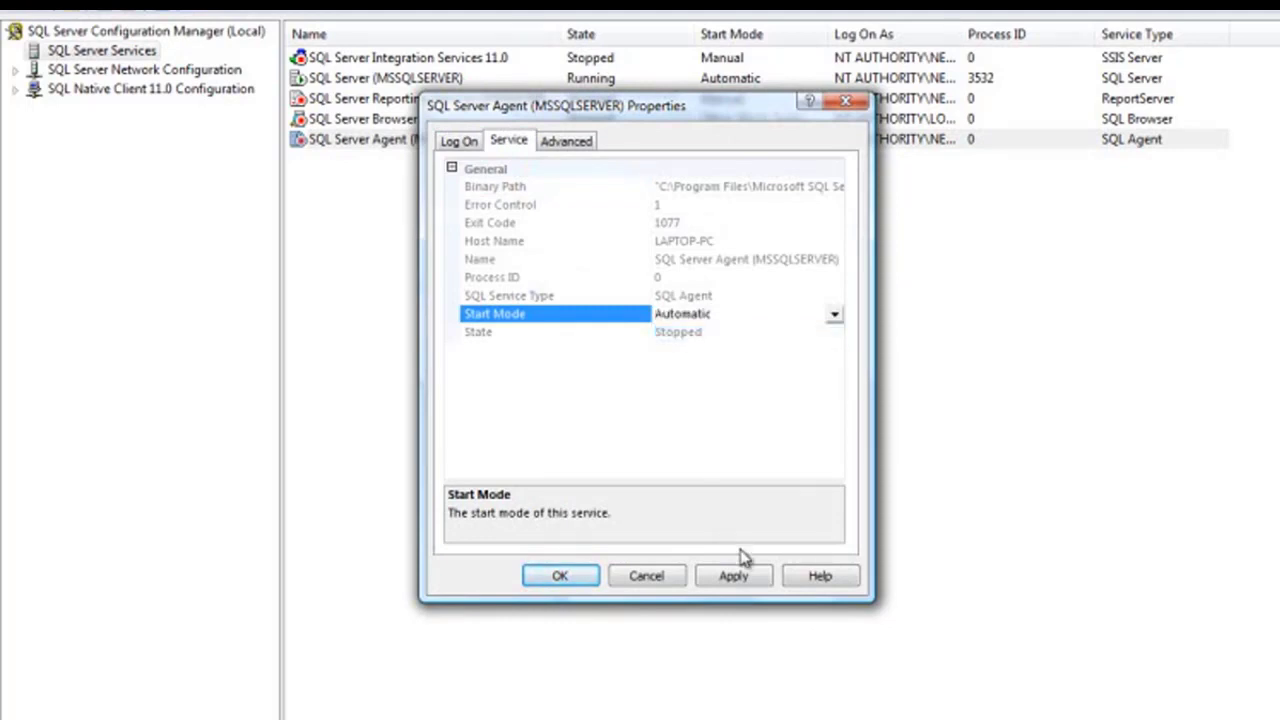
left_click(733, 578)
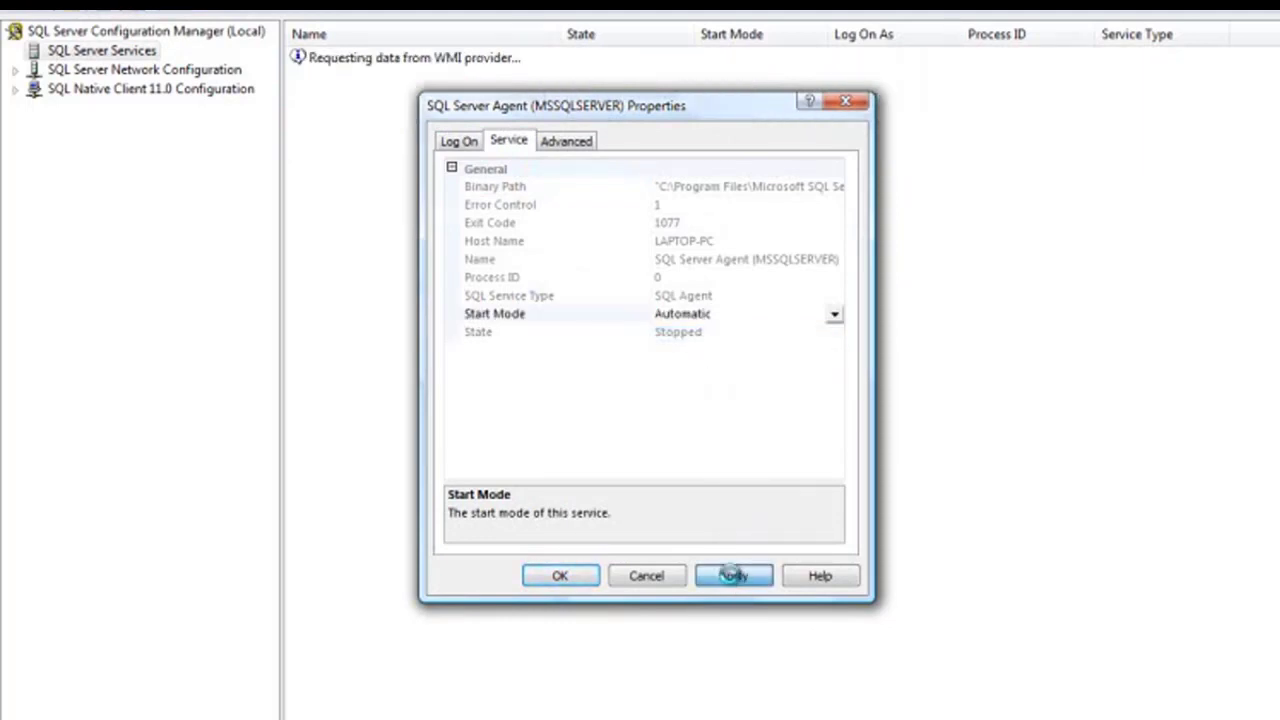
left_click(560, 577)
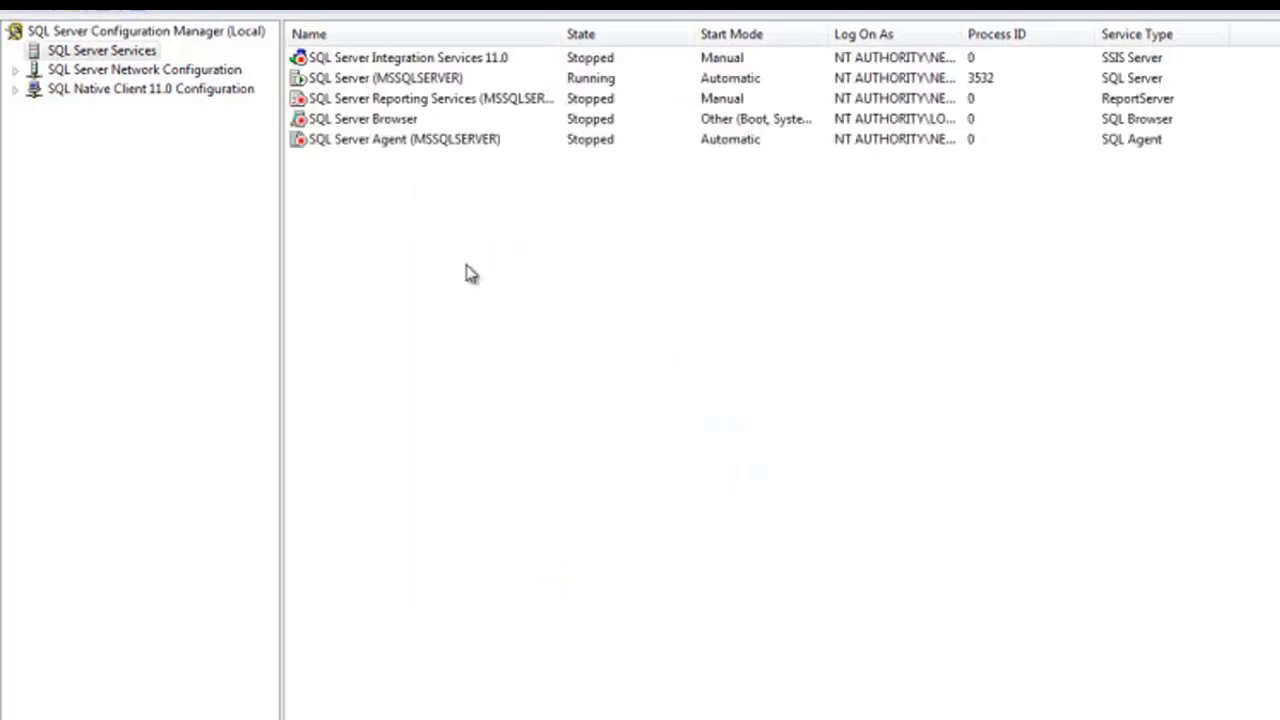
Start the SQL Server Agent (MSSQLSERVER) service
right_click(341, 121)
left_click(289, 194)
left_click(343, 142)
right_click(345, 146)
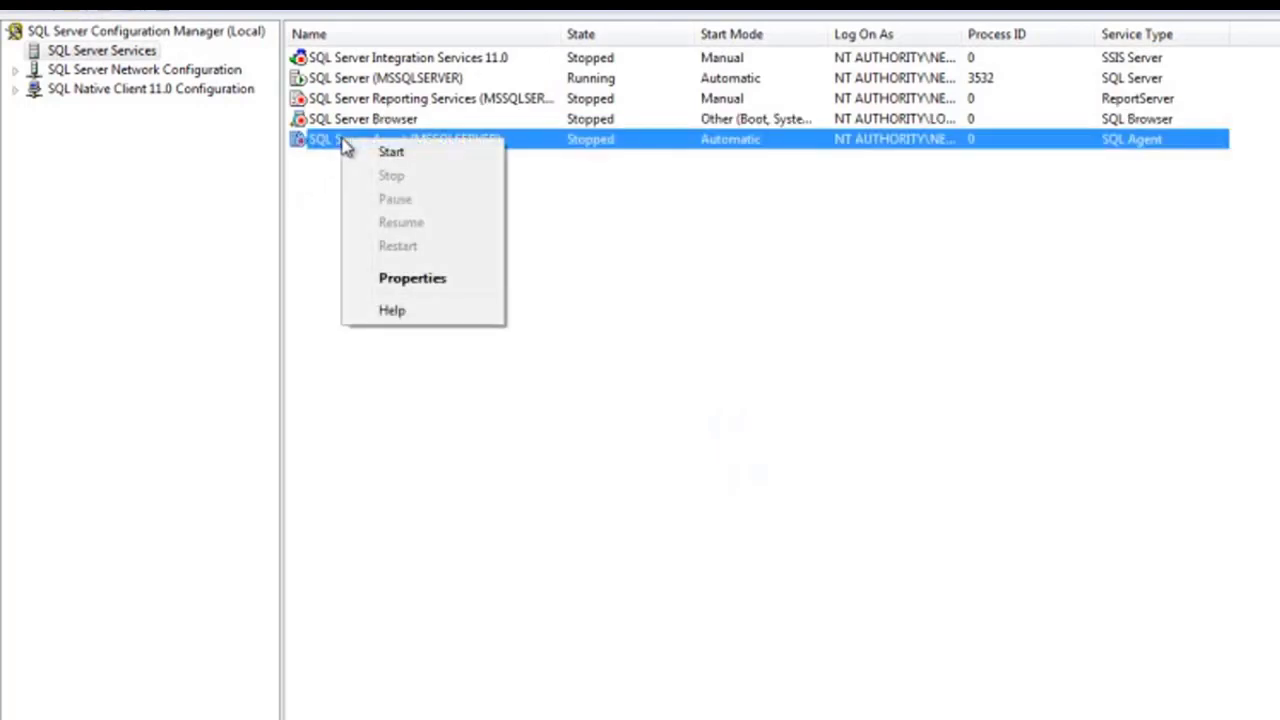
left_click(389, 155)
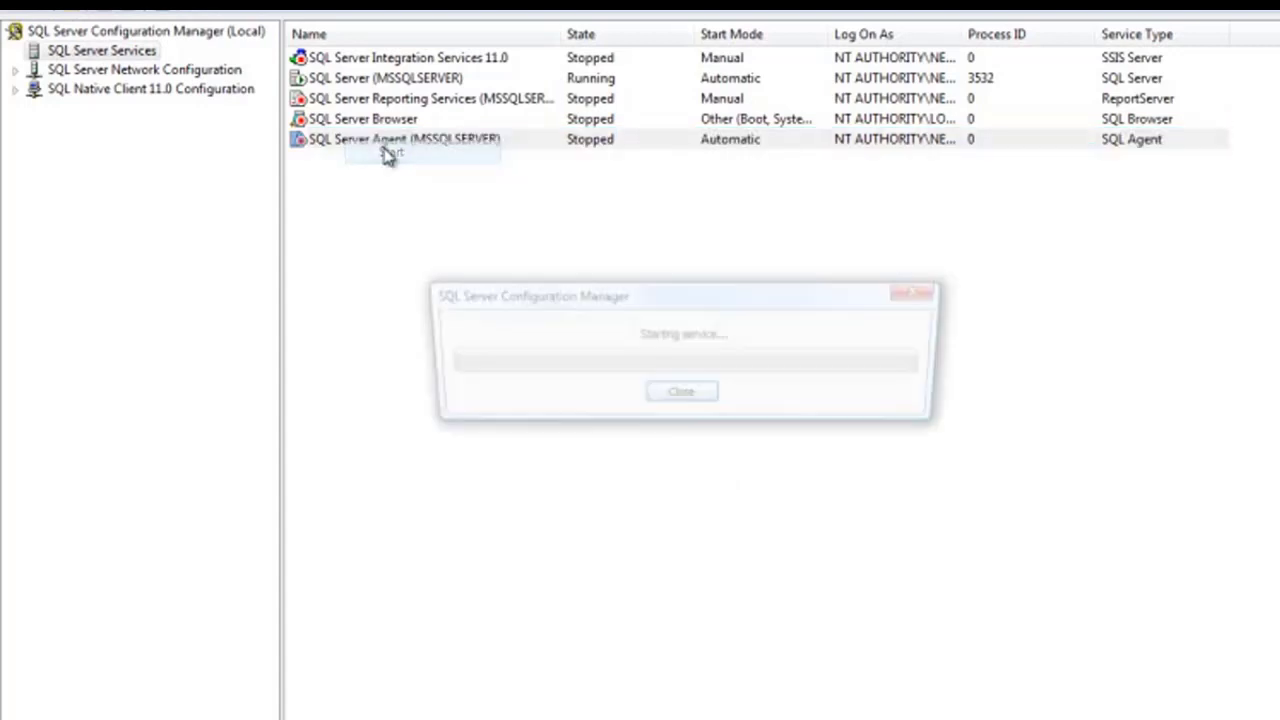